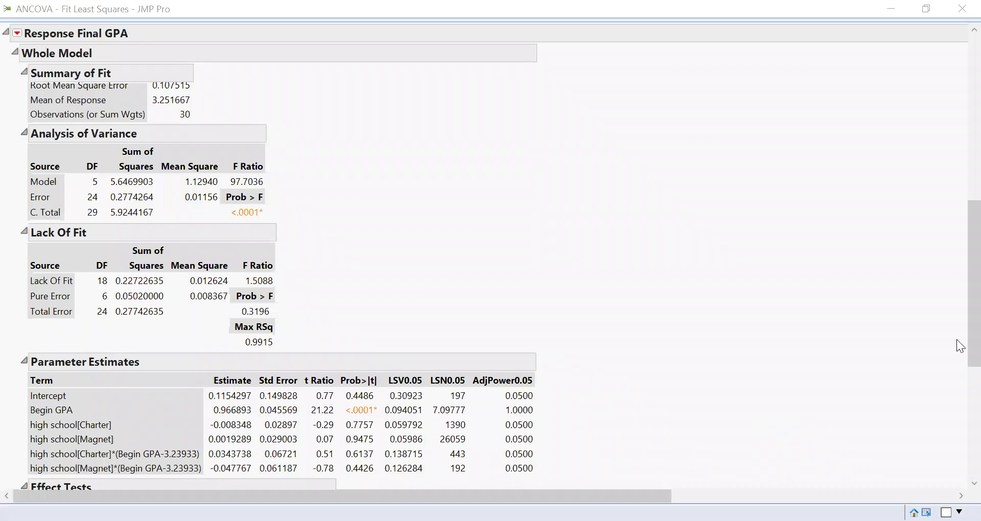
{"action": "scroll", "coordinate": [957, 437], "scroll_direction": "down", "scroll_amount": 1}
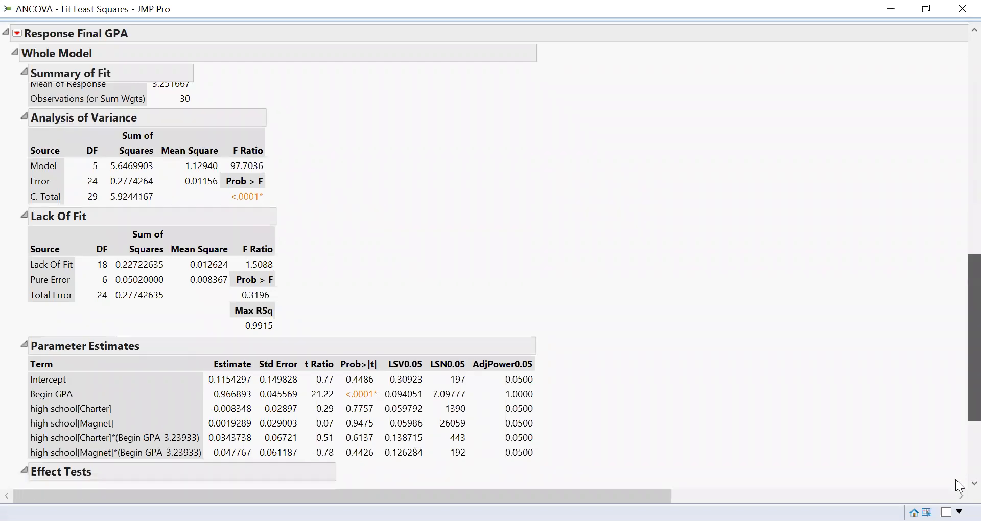
{"action": "scroll", "coordinate": [957, 479], "scroll_direction": "down", "scroll_amount": 5}
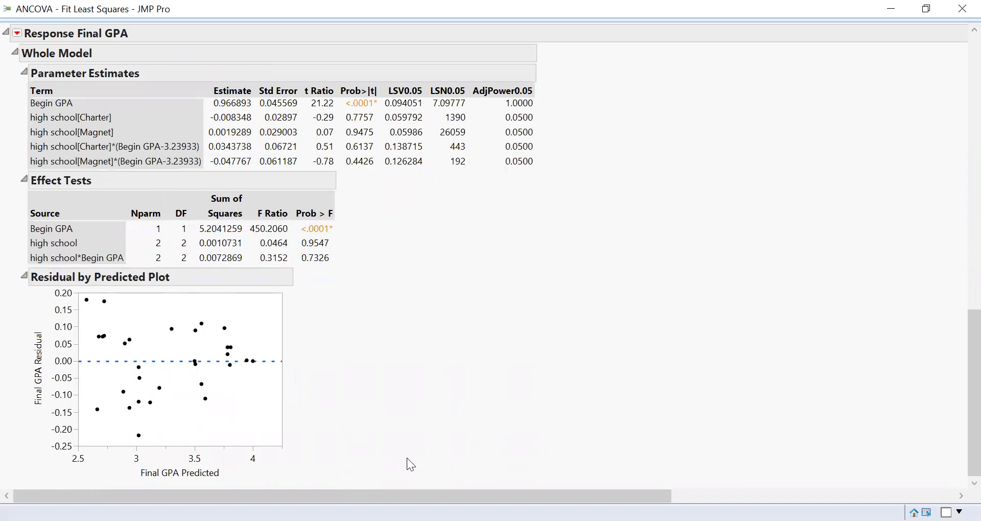
{"action": "left_click_drag", "start_coordinate": [496, 489], "coordinate": [775, 489]}
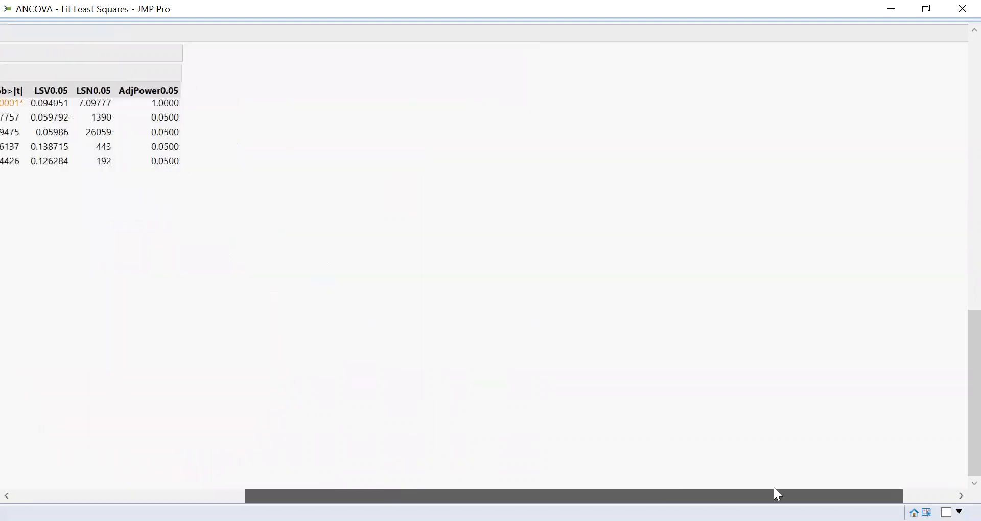
{"action": "scroll", "coordinate": [959, 307], "scroll_direction": "up", "scroll_amount": 2}
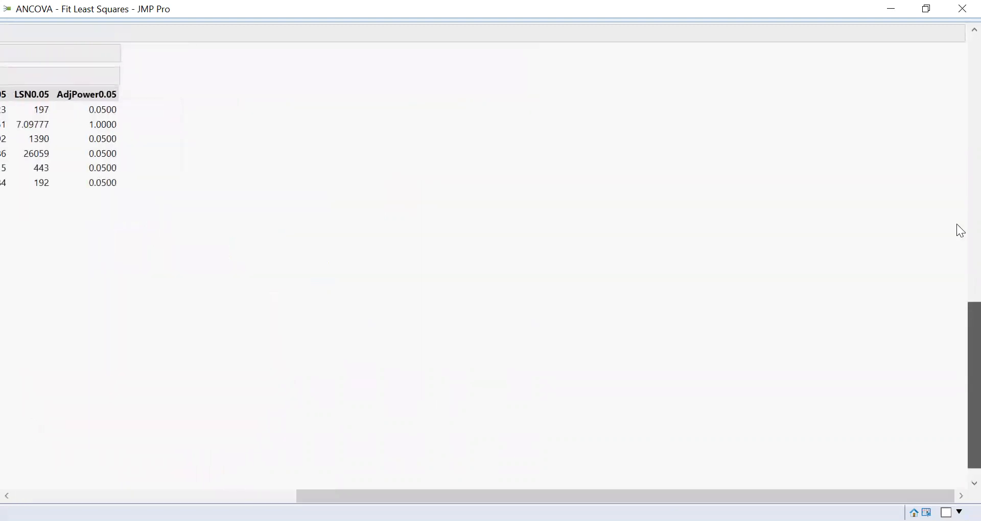
{"action": "scroll", "coordinate": [958, 184], "scroll_direction": "up", "scroll_amount": 10}
{"action": "scroll", "coordinate": [958, 115], "scroll_direction": "up", "scroll_amount": 5}
{"action": "scroll", "coordinate": [957, 86], "scroll_direction": "up", "scroll_amount": 3}
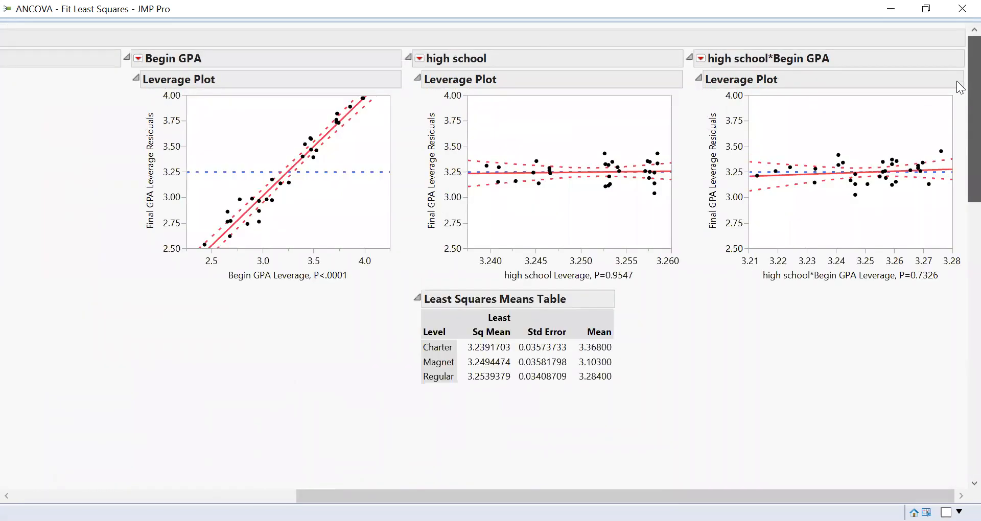
Review the LSMeans options under the high school*Begin GPA red triangle, then dismiss them unchanged
{"action": "left_click", "coordinate": [701, 58]}
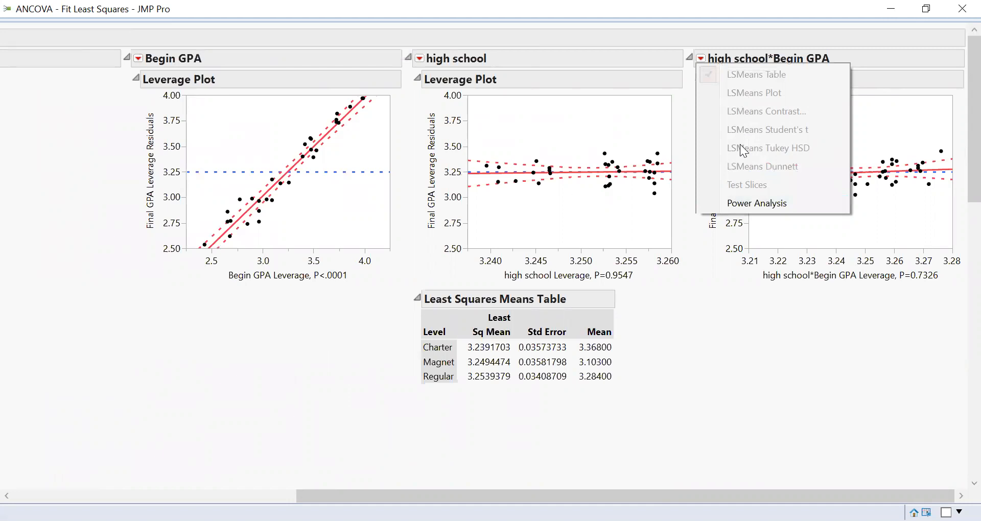
{"action": "mouse_move", "coordinate": [756, 204]}
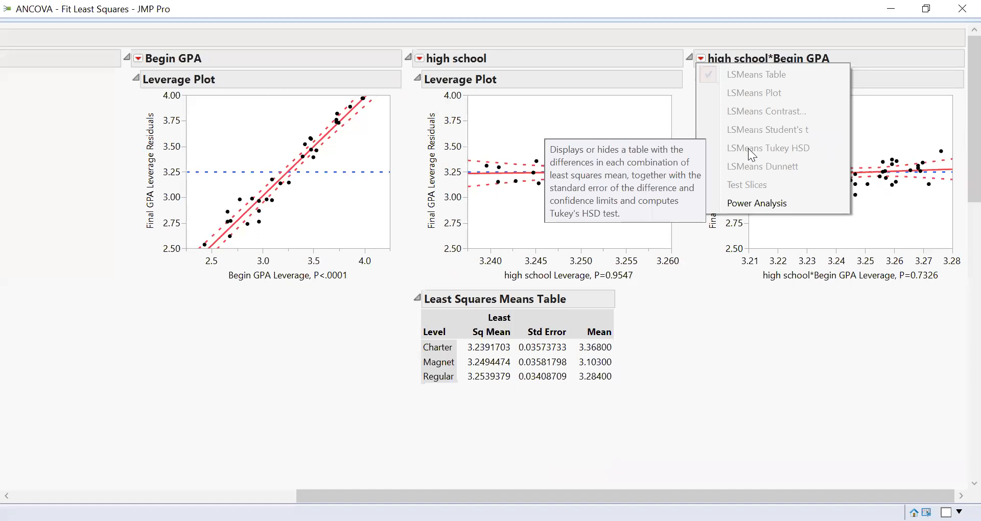
{"action": "left_click", "coordinate": [649, 403]}
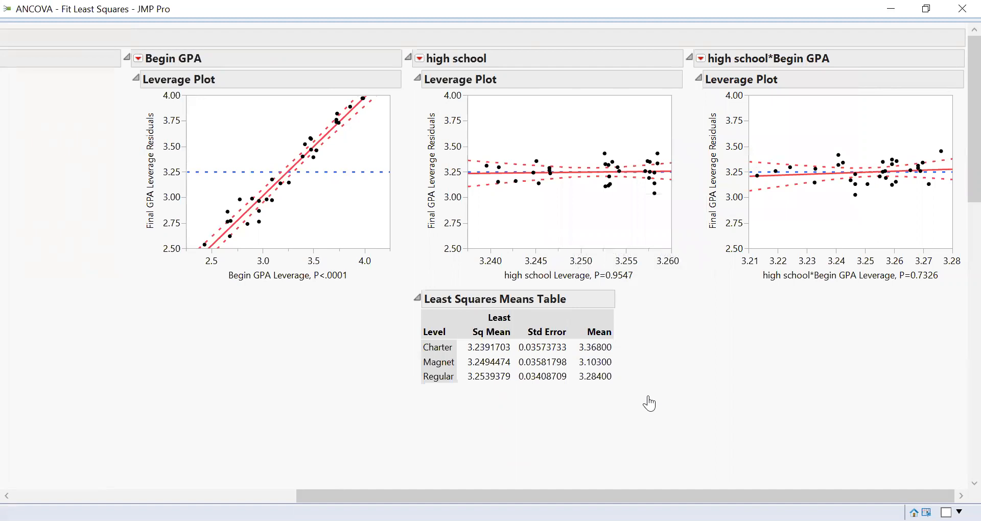
{"action": "scroll", "coordinate": [618, 496], "scroll_direction": "left", "scroll_amount": 1}
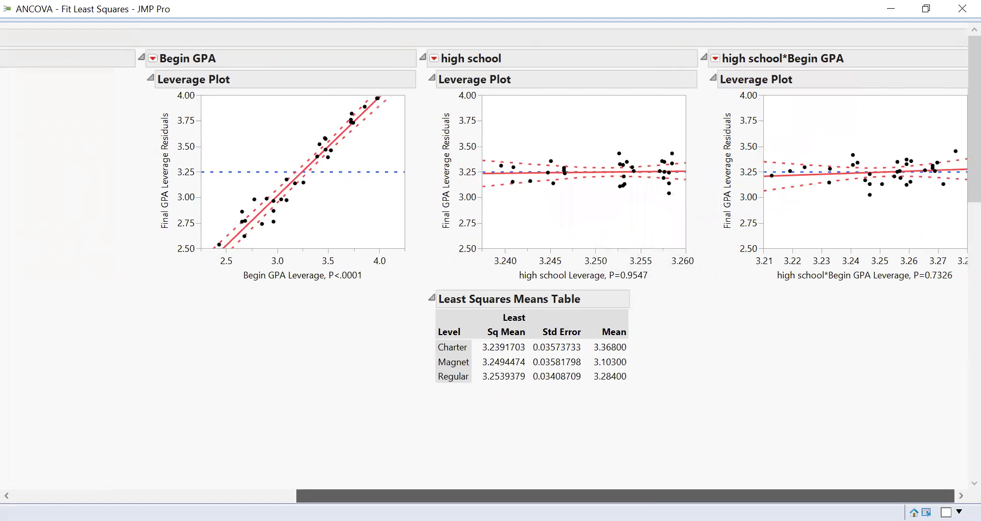
{"action": "left_click_drag", "start_coordinate": [618, 496], "coordinate": [334, 496]}
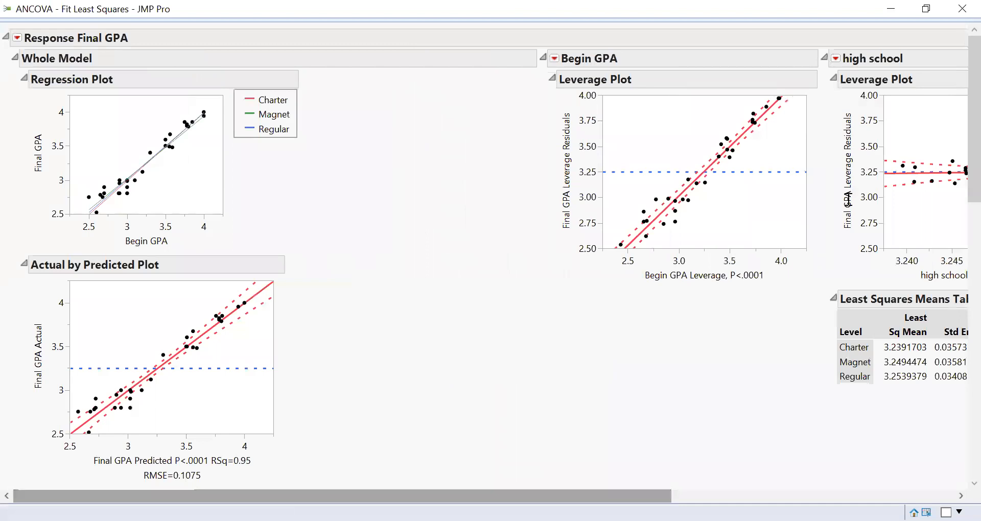
{"action": "scroll", "coordinate": [964, 196], "scroll_direction": "down", "scroll_amount": 2}
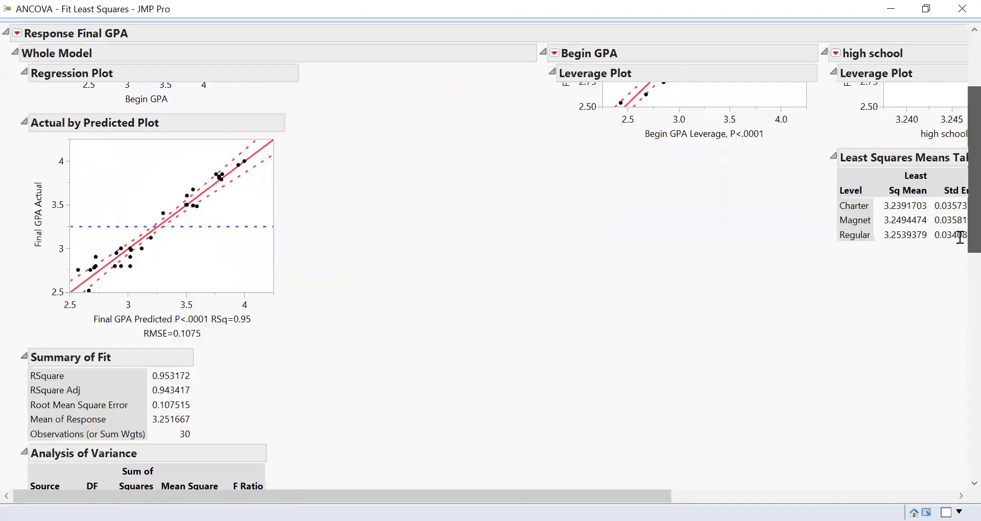
{"action": "scroll", "coordinate": [963, 230], "scroll_direction": "down", "scroll_amount": 3}
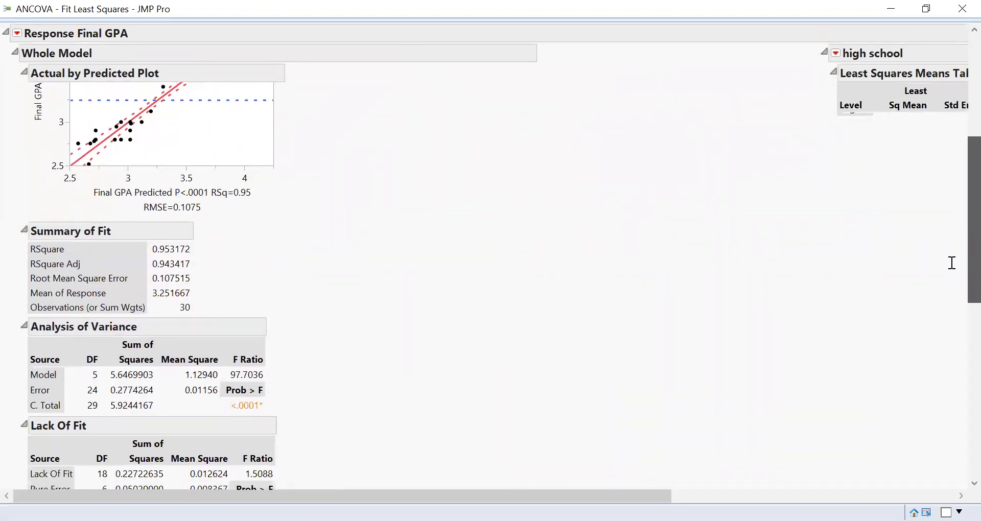
{"action": "scroll", "coordinate": [950, 263], "scroll_direction": "down", "scroll_amount": 1}
{"action": "scroll", "coordinate": [949, 283], "scroll_direction": "down", "scroll_amount": 1}
{"action": "scroll", "coordinate": [949, 298], "scroll_direction": "down", "scroll_amount": 1}
{"action": "scroll", "coordinate": [950, 306], "scroll_direction": "down", "scroll_amount": 3}
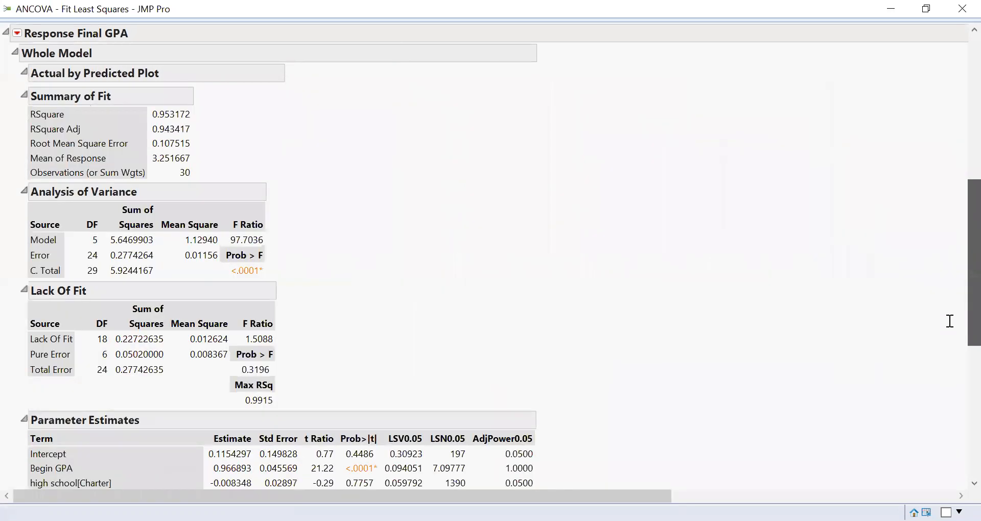
{"action": "scroll", "coordinate": [948, 320], "scroll_direction": "down", "scroll_amount": 1}
{"action": "scroll", "coordinate": [944, 330], "scroll_direction": "down", "scroll_amount": 1}
{"action": "scroll", "coordinate": [944, 331], "scroll_direction": "down", "scroll_amount": 1}
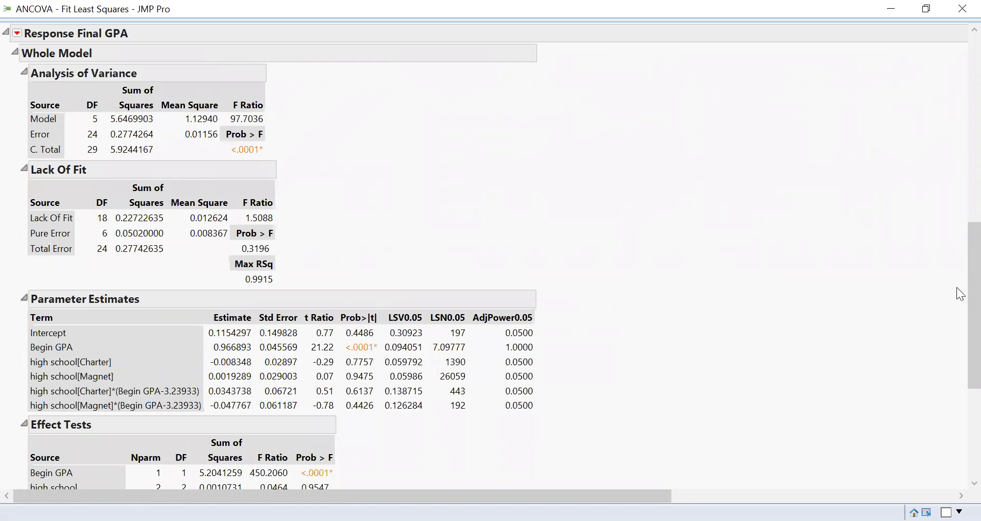
{"action": "scroll", "coordinate": [959, 396], "scroll_direction": "down", "scroll_amount": 5}
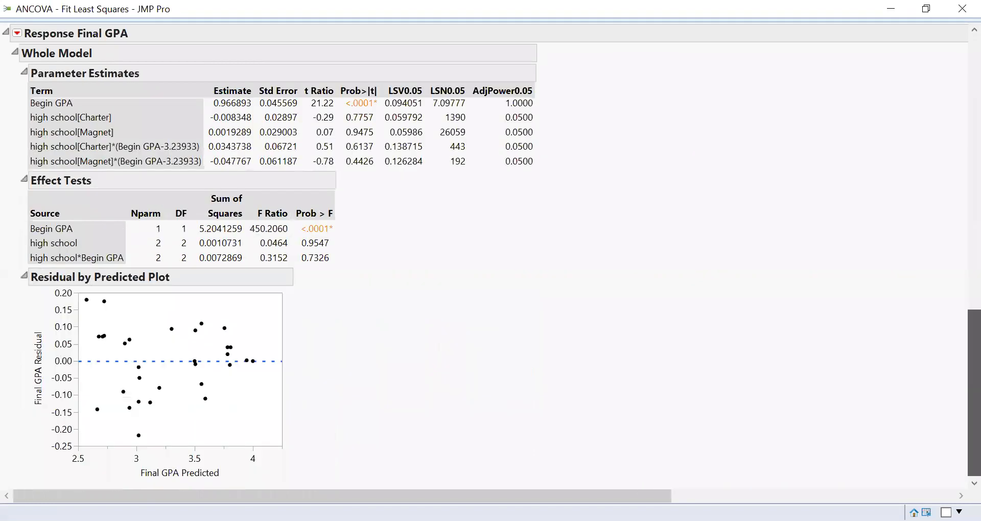